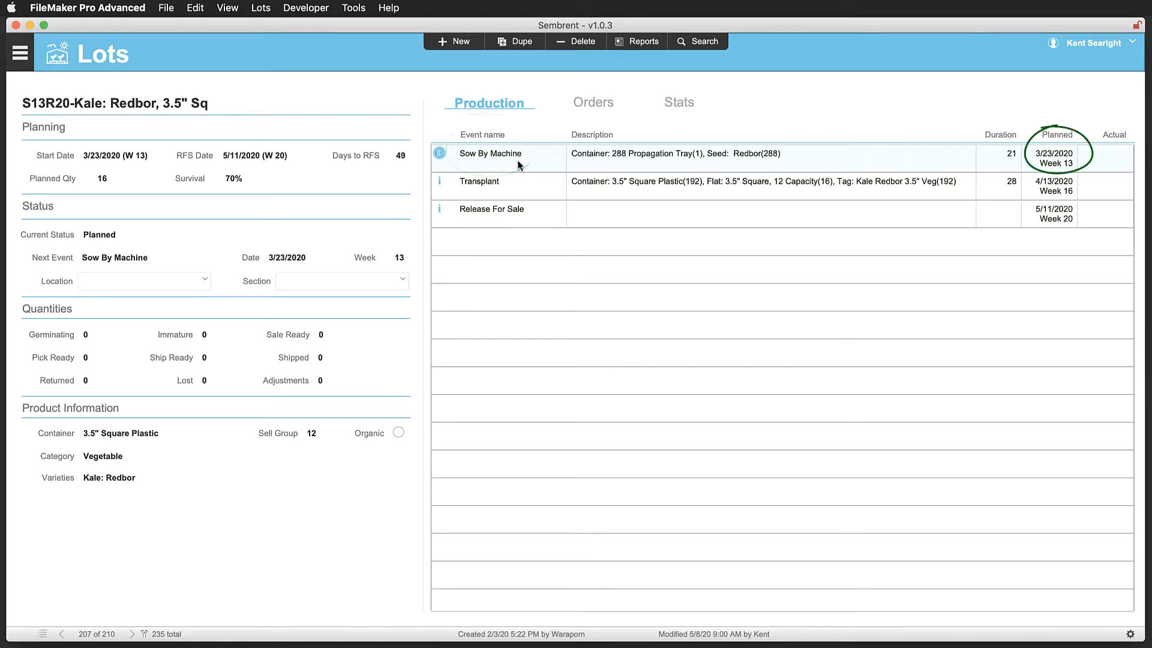
Start recording the Sow By Machine event with the preset quantity and date, and set its location to Greenhouse 2.
click(439, 153)
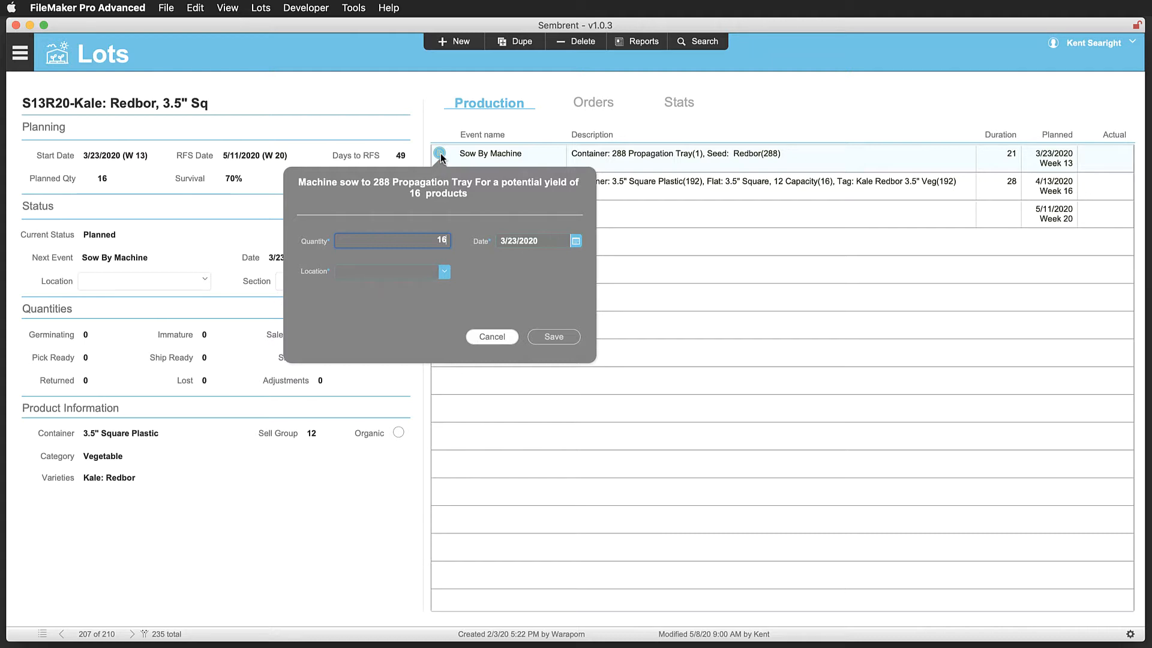
key(Tab)
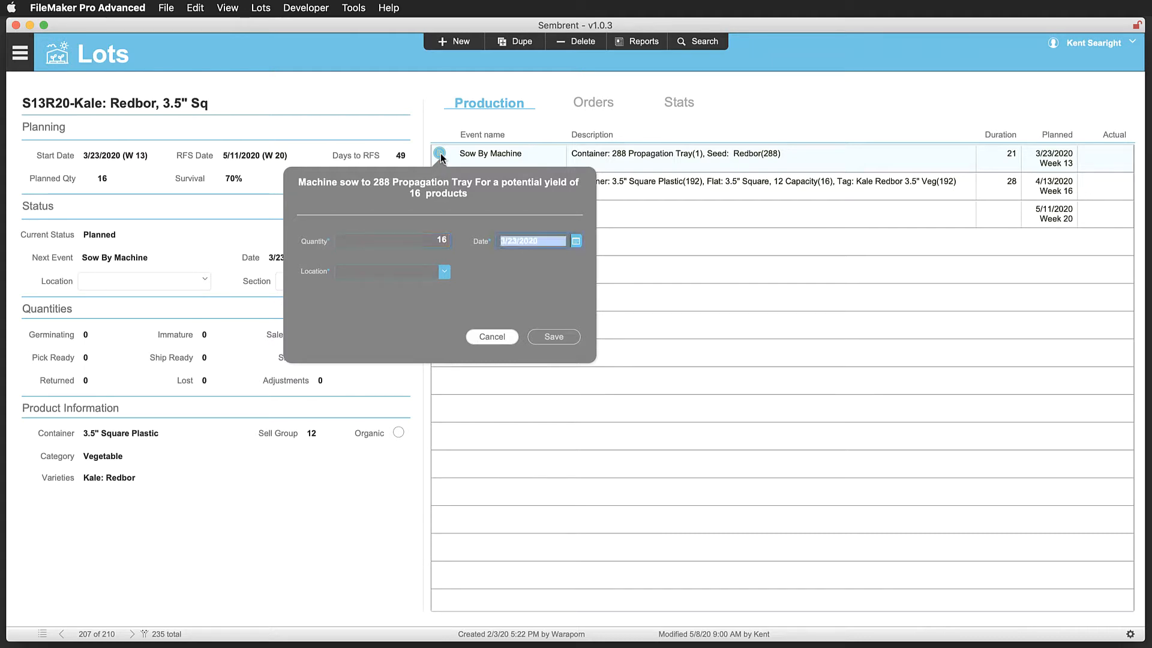
key(Tab)
key(Down)
key(Down)
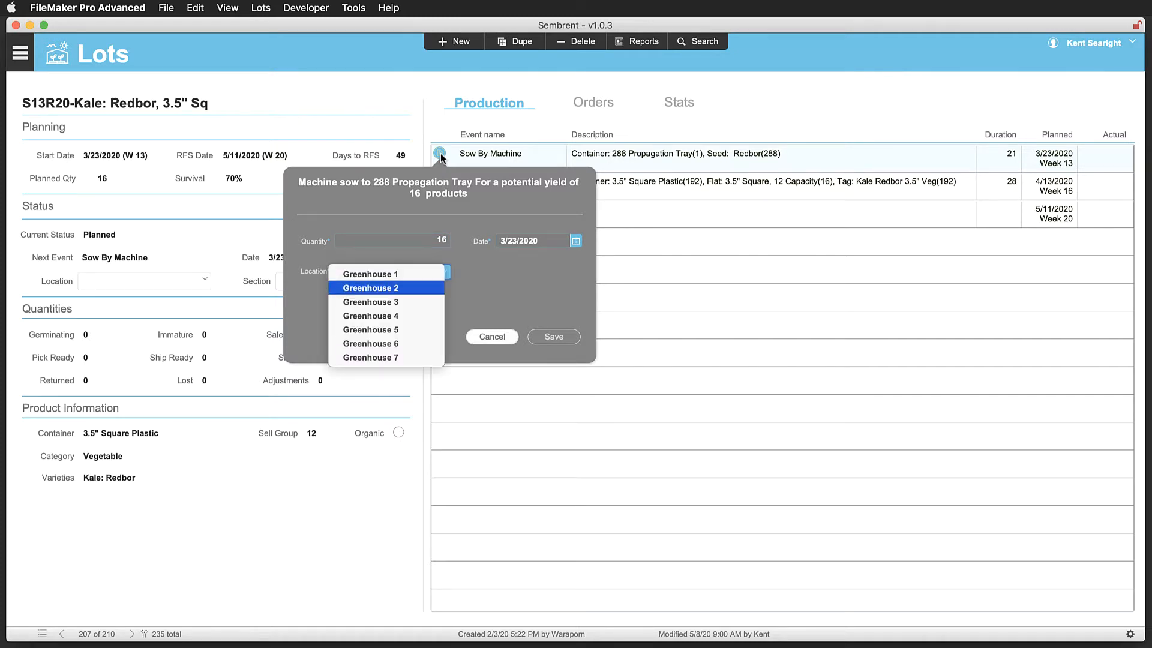
key(Tab)
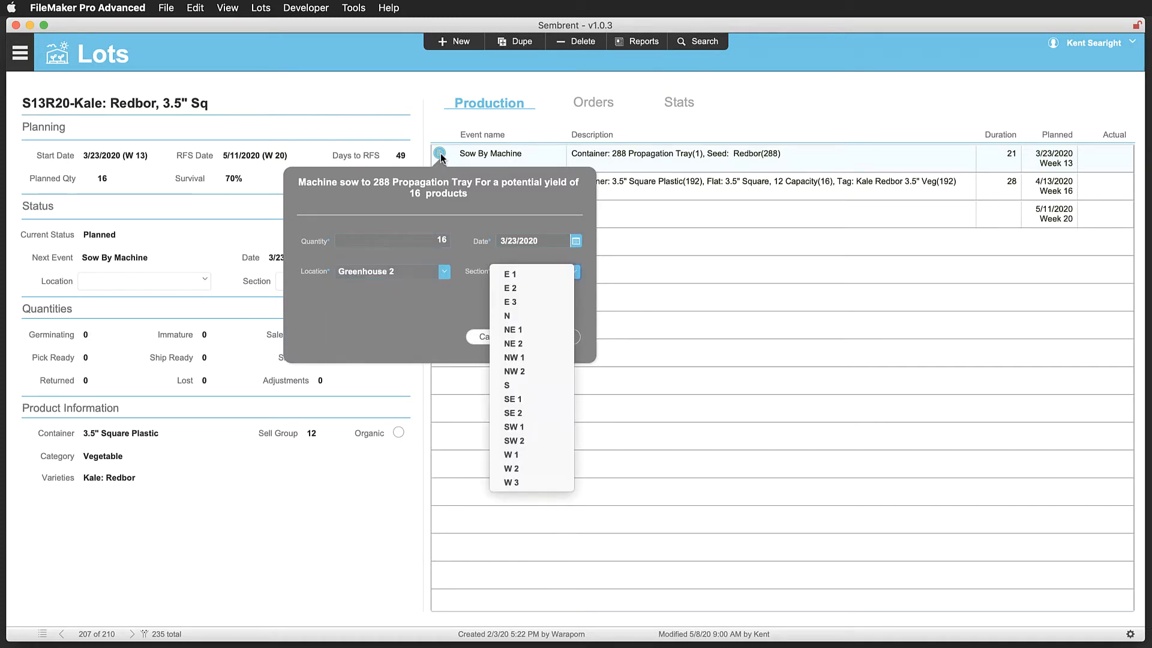
Set the sowing event's section to S and save the event.
key(Down)
key(Down)
key(Down)
key(Down)
key(Down)
key(Down)
key(Down)
key(Down)
key(Down)
key(Return)
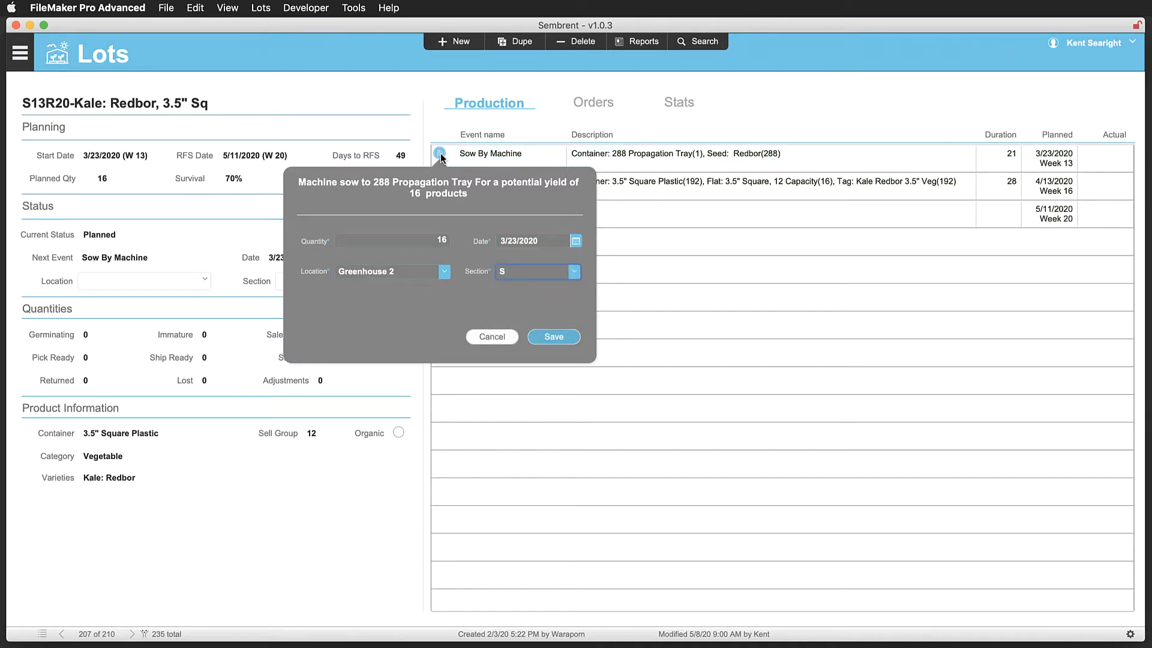
key(Tab)
key(Return)
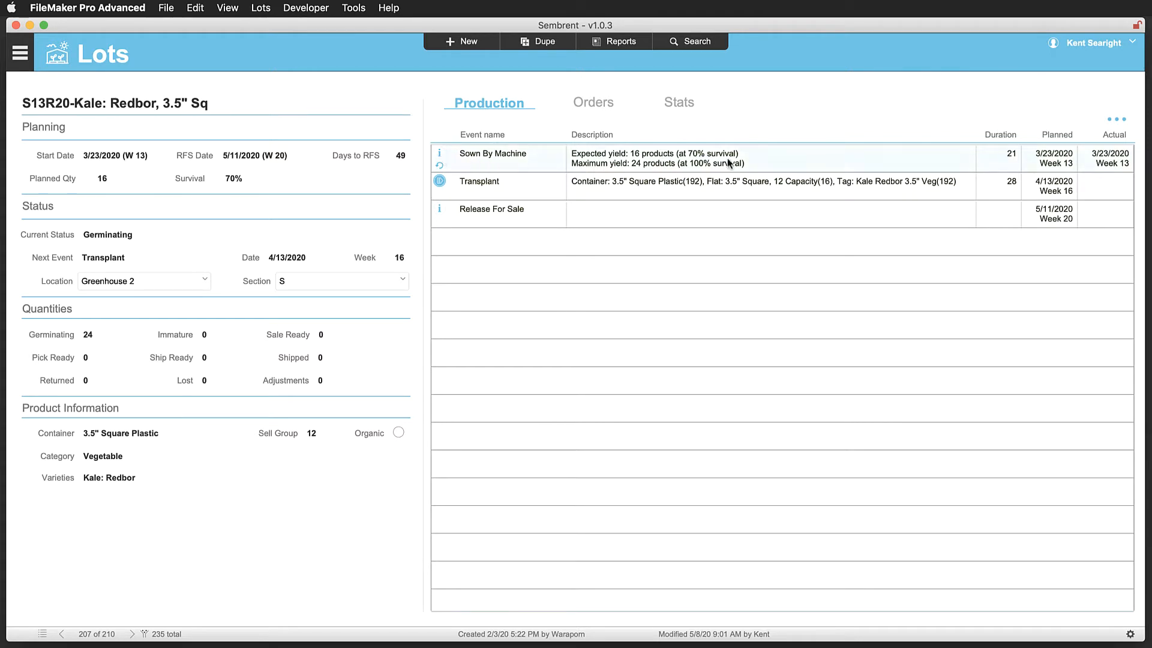
Begin an additional event of type Declare Loss for the kale lot and proceed to its loss details.
click(1120, 124)
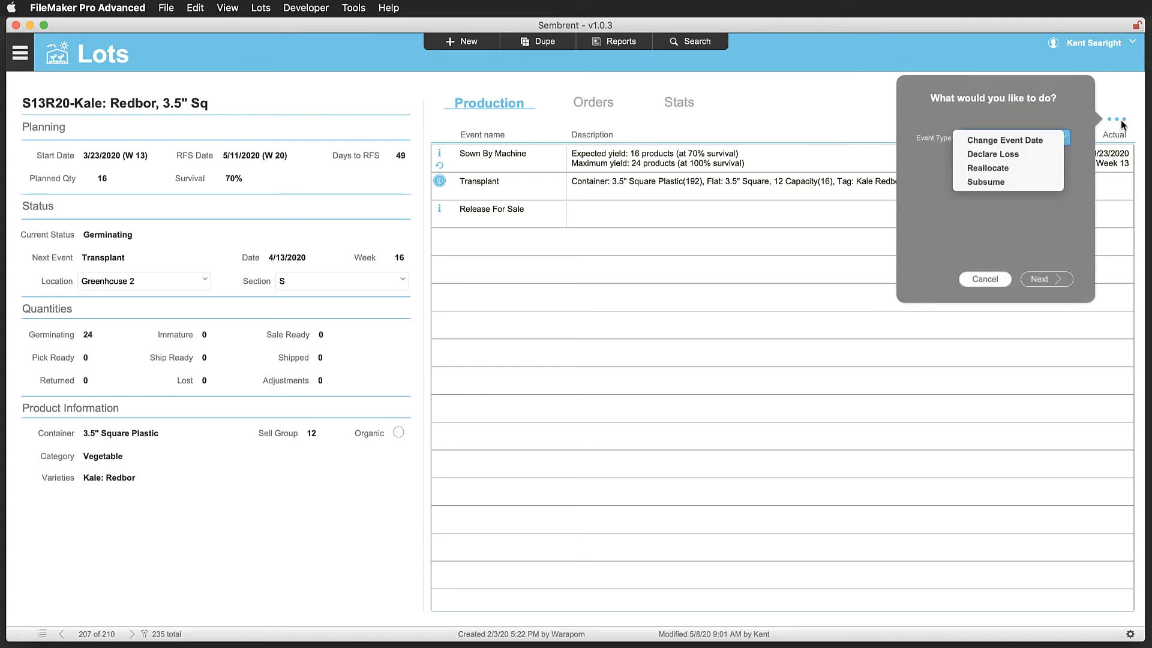
key(Down)
key(Down)
key(Return)
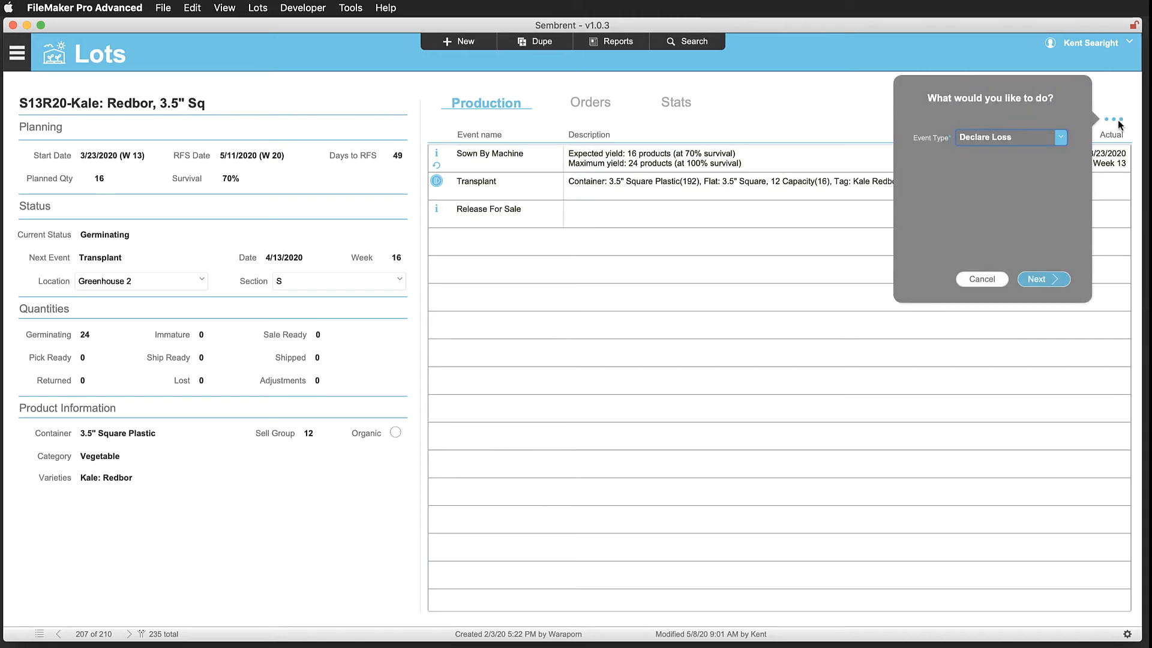
key(Tab)
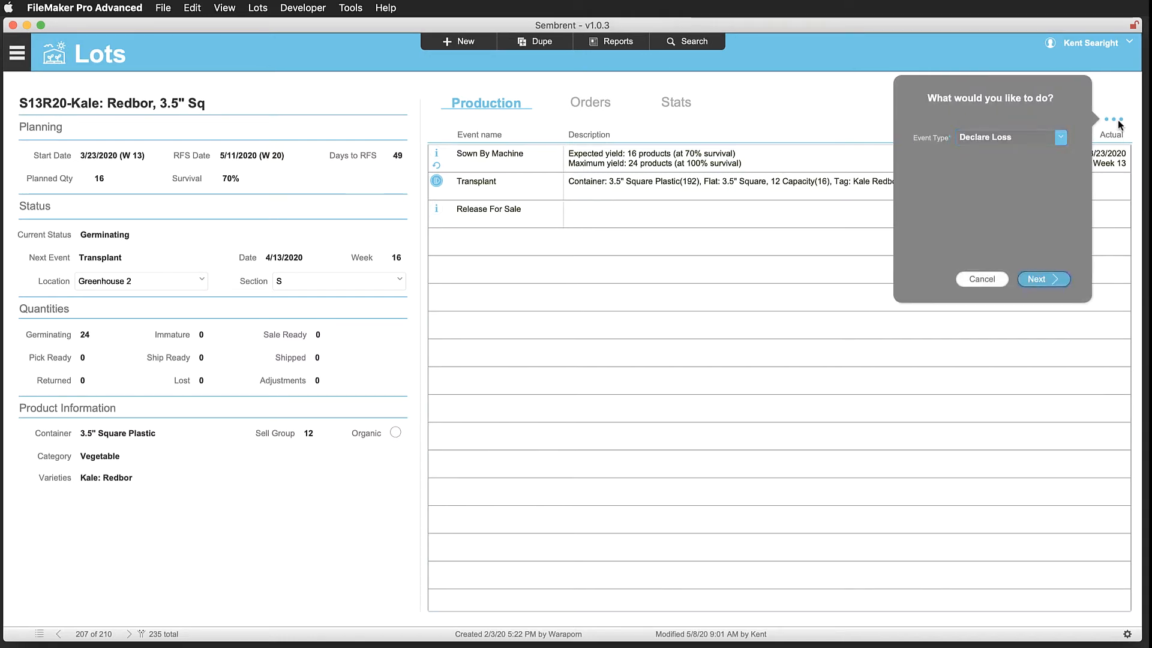
key(Return)
Record a loss of 8 from the Germinating quantity with Germination as the cause, and save it.
key(Down)
key(Down)
key(Return)
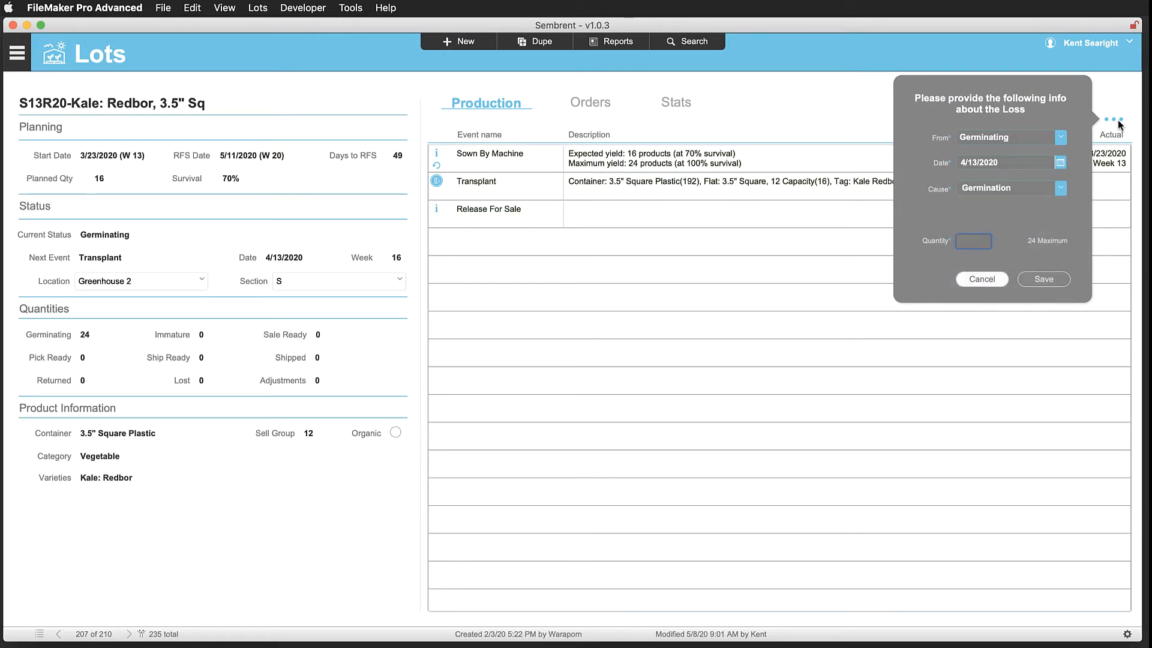
text(8)
key(Tab)
key(Return)
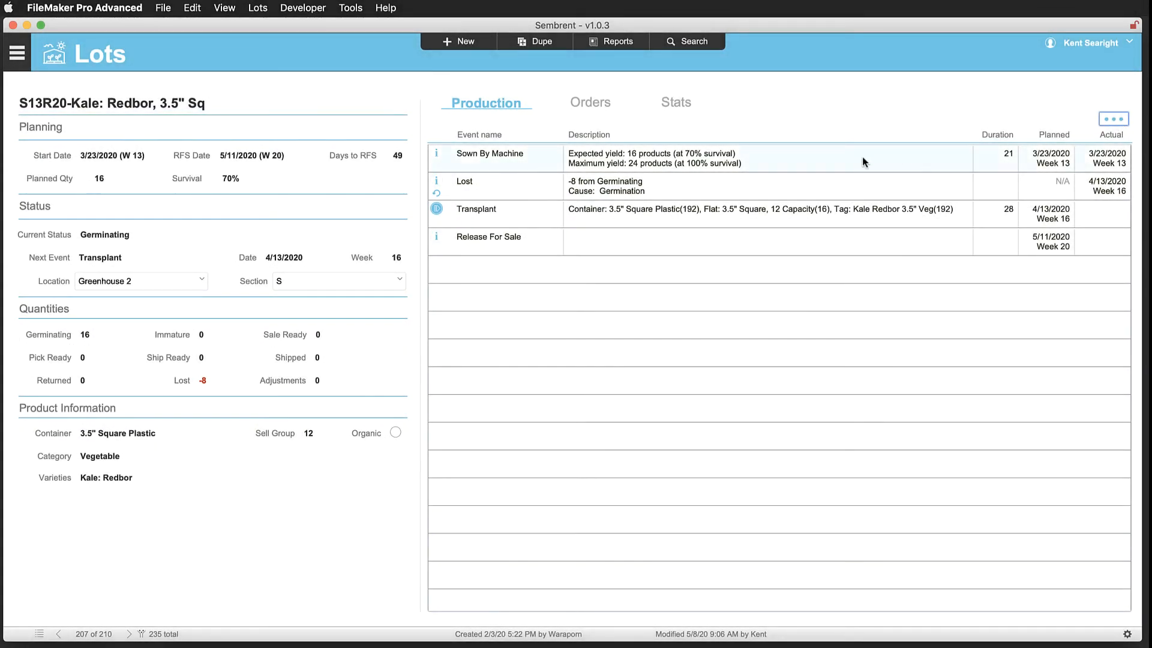
Record the Transplant event with its preset quantity, date, location and section, and save it.
click(436, 209)
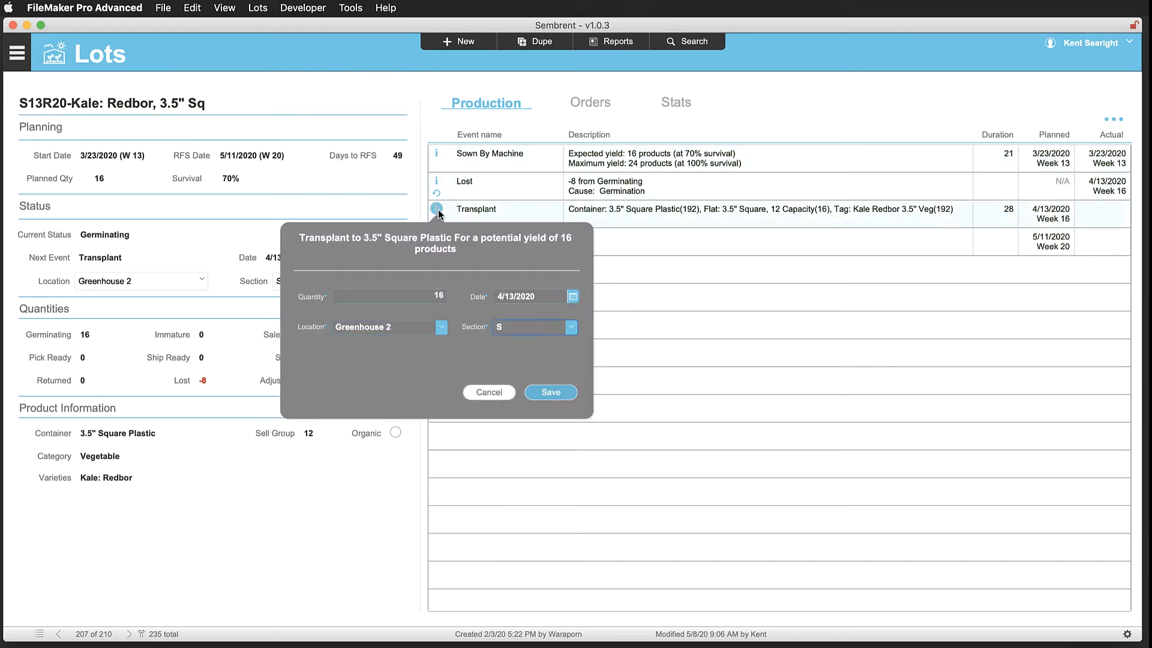
key(Tab)
key(Return)
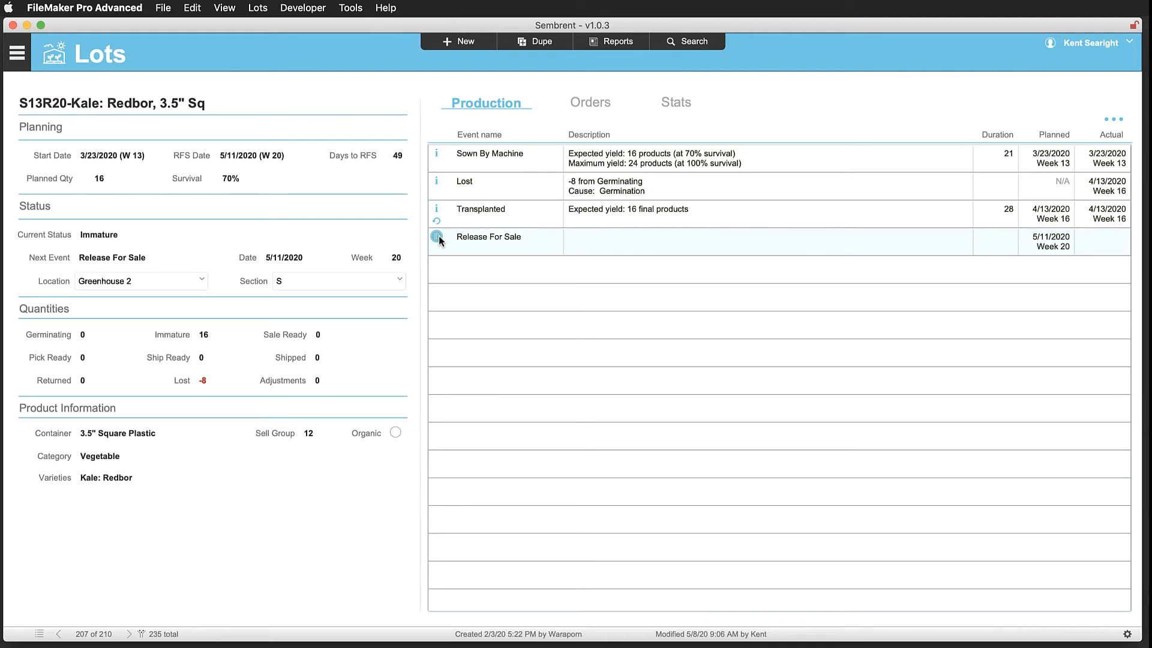
Release 14 products for sale on the preset date, set the next RFS date to 5/18/2020, and save the release.
click(437, 236)
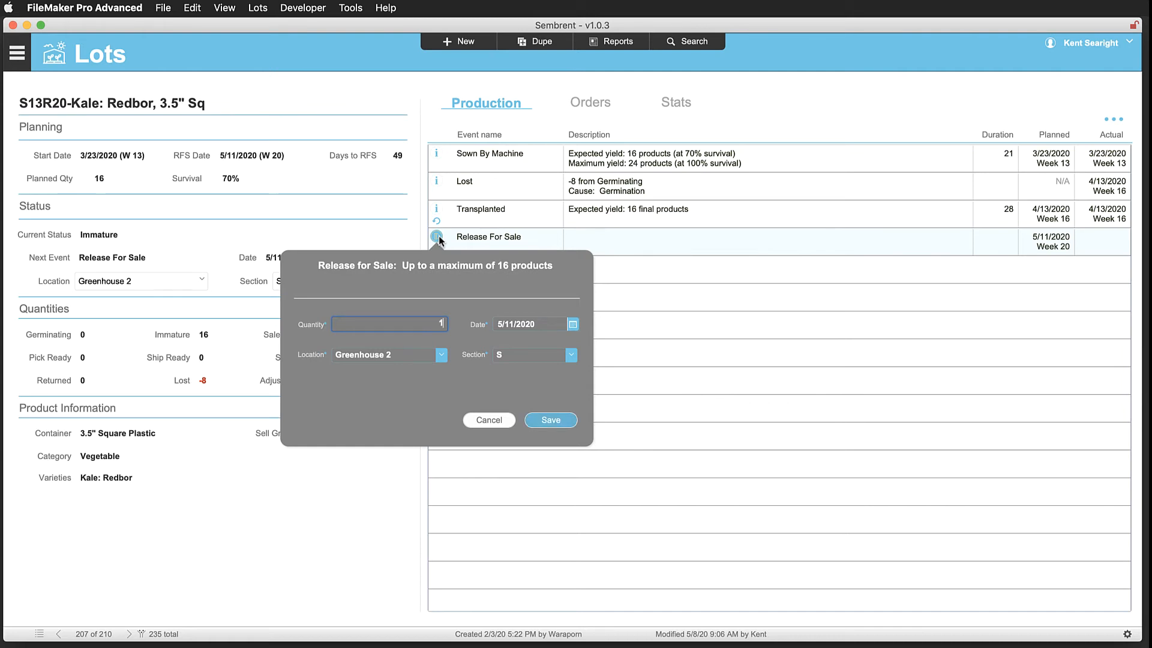
text(14)
key(Tab)
key(Tab)
key(Tab)
key(Tab)
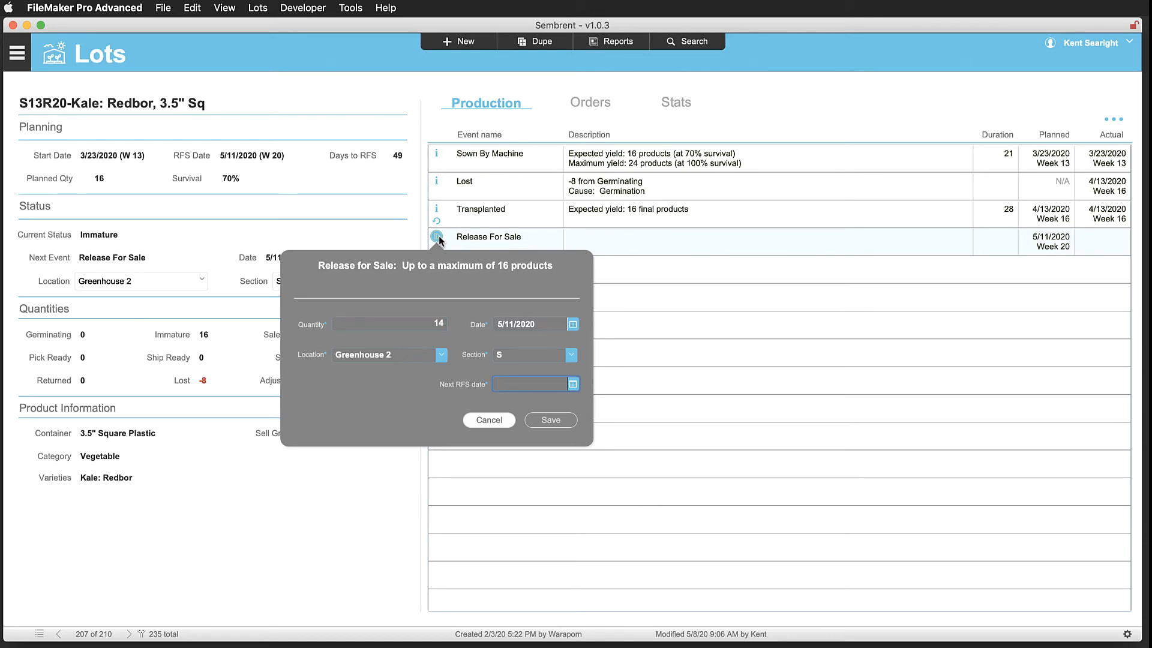
click(573, 384)
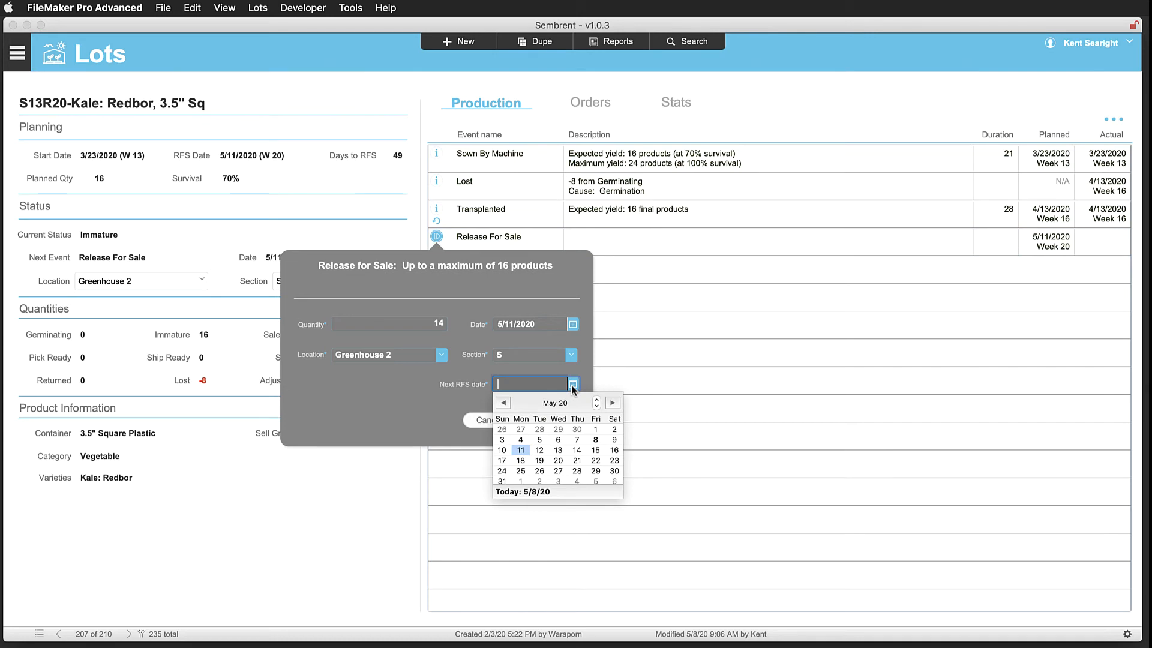
click(519, 462)
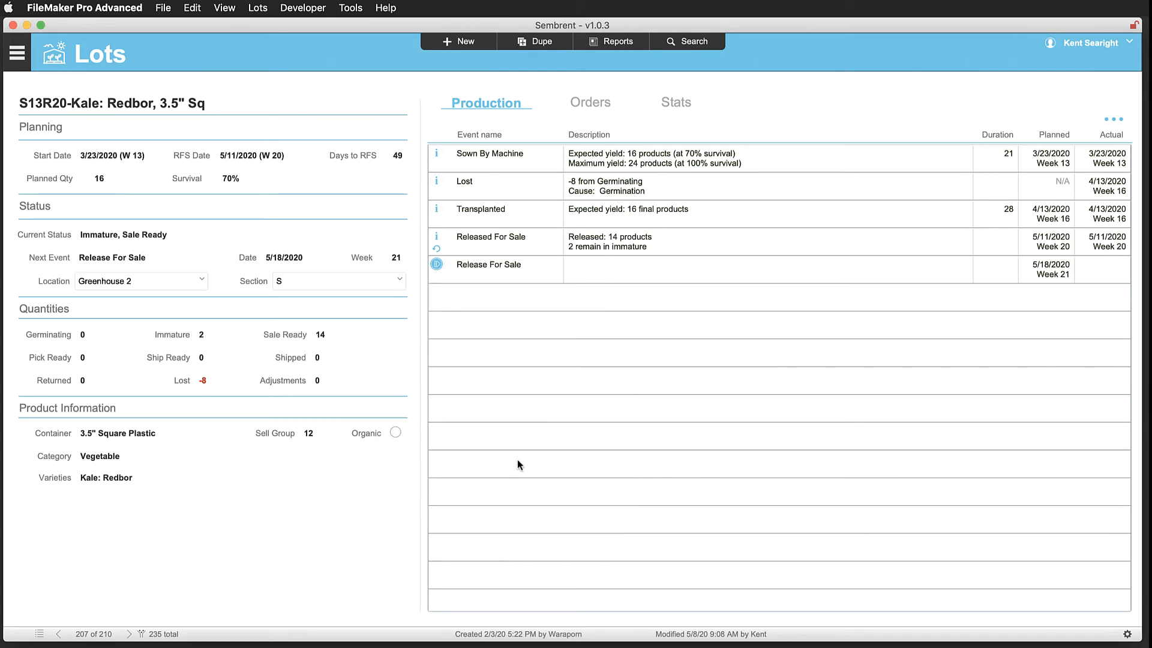